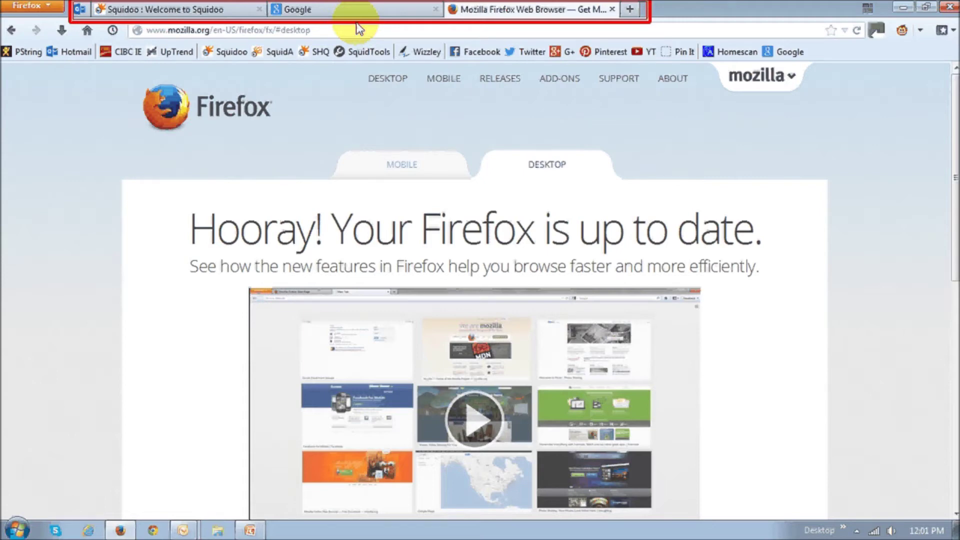
Uncheck Tabs on Top in the toolbar context menu so tabs sit below the navigation bars.
right_click(767, 17)
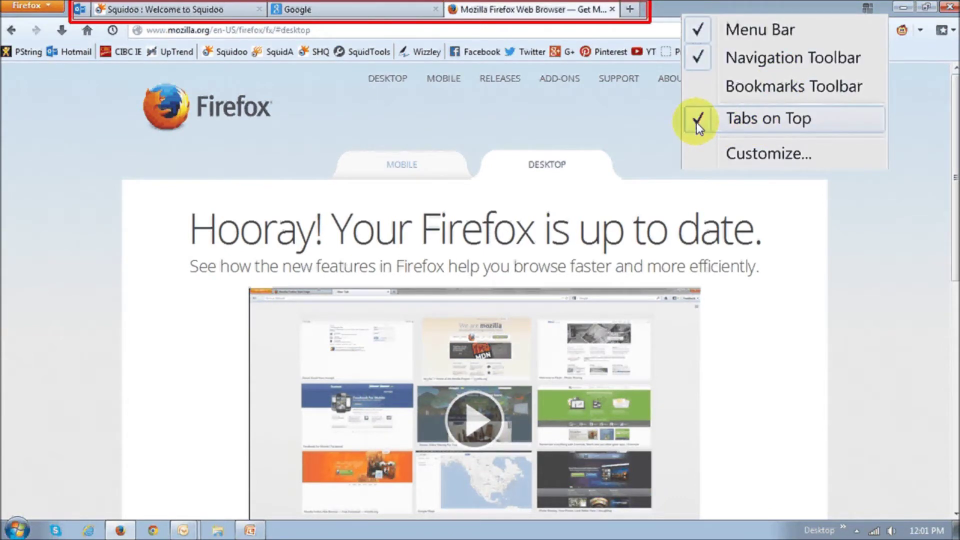
click(761, 123)
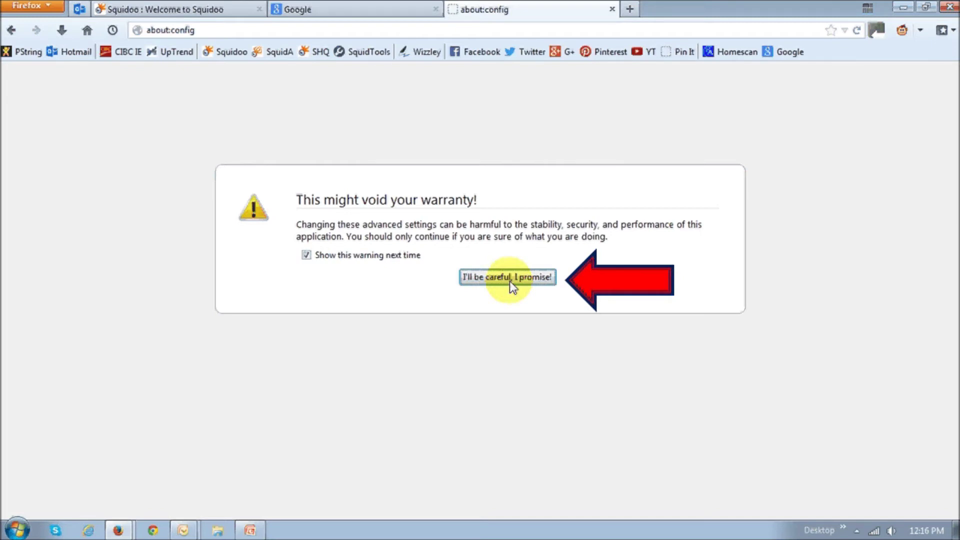
Accept the about:config warranty warning to reveal the preference list.
click(509, 281)
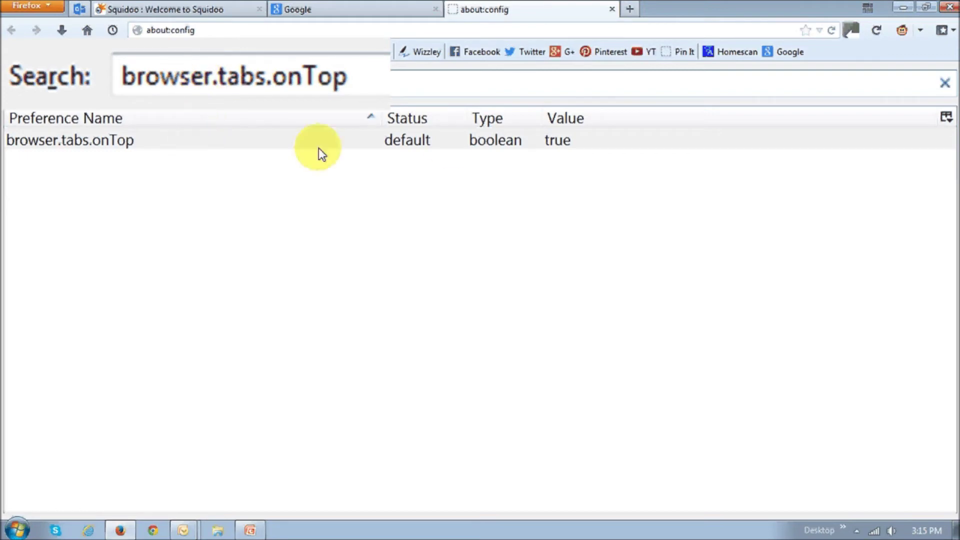
Select the browser.tabs.onTop preference, still set to true, in the filtered list.
click(545, 146)
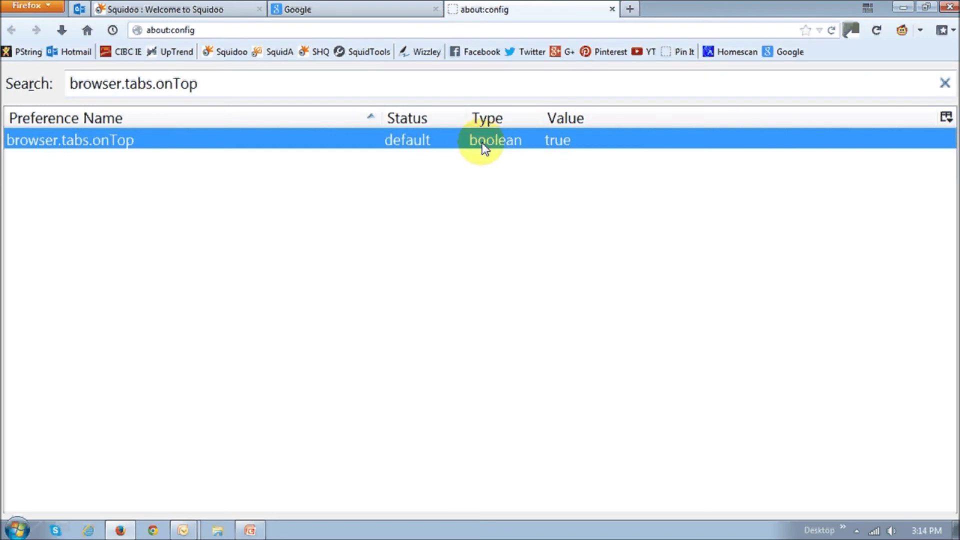